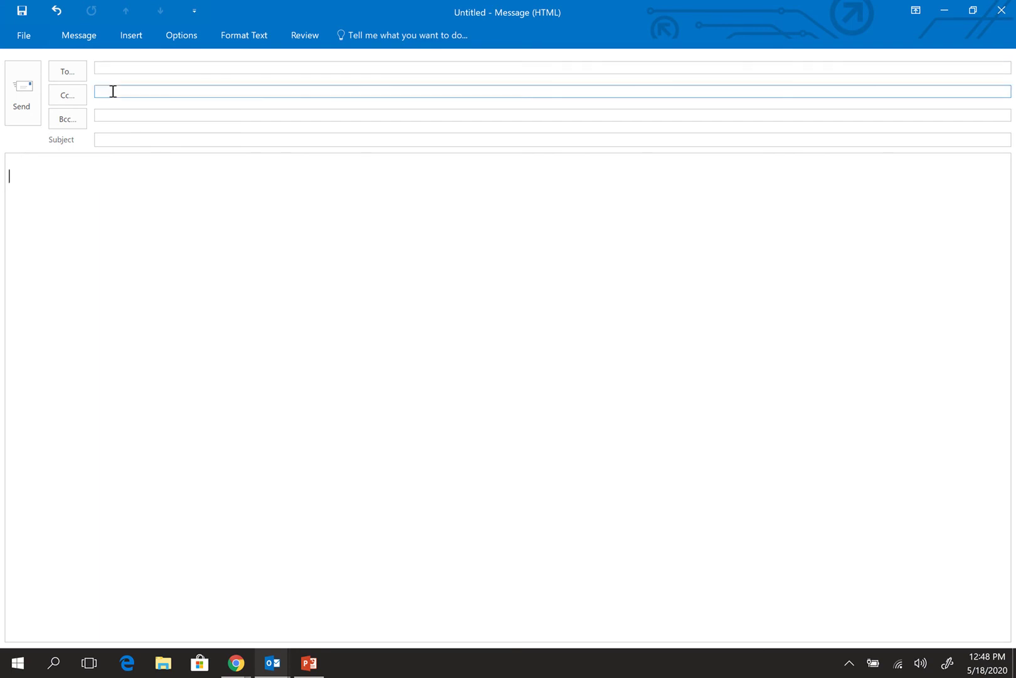
- Move through the Cc, Bcc and Subject fields, leaving them empty
click(102, 94)
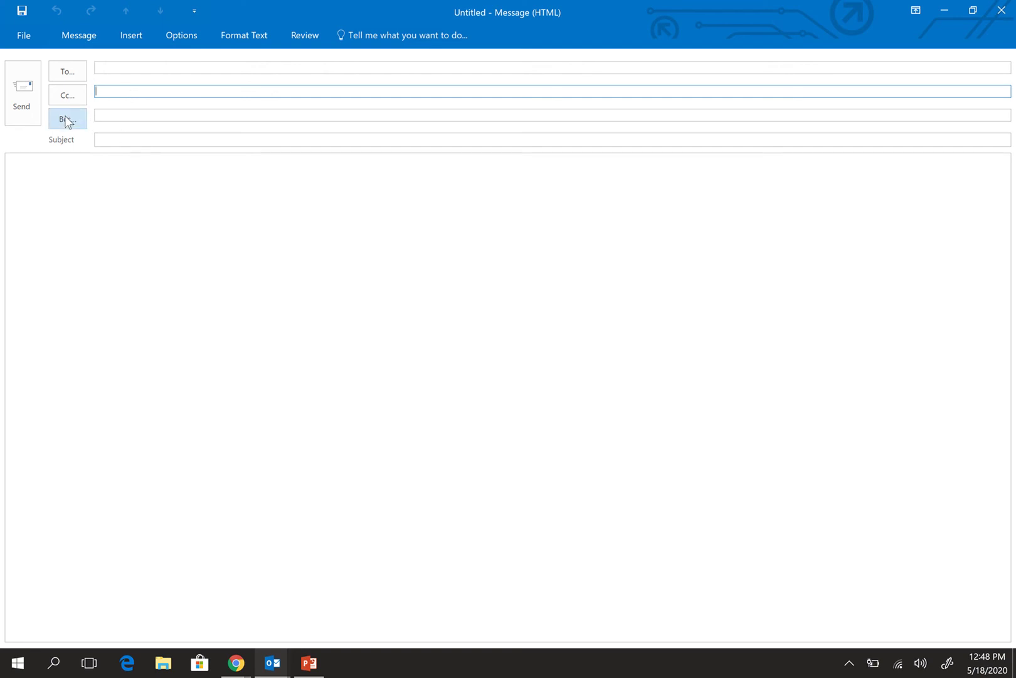
click(114, 111)
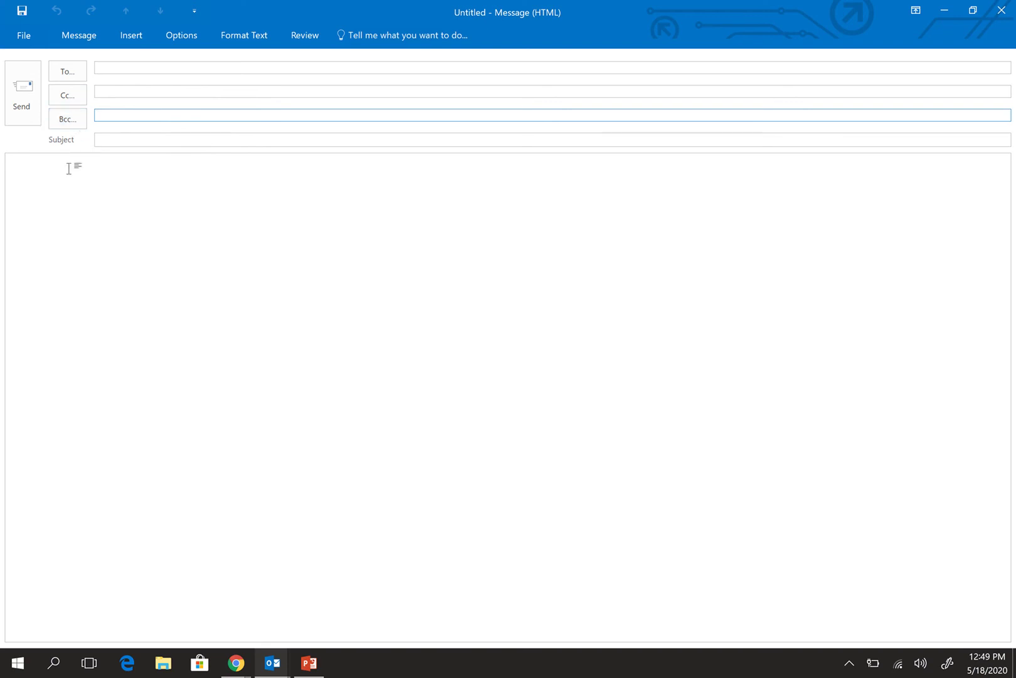
click(111, 139)
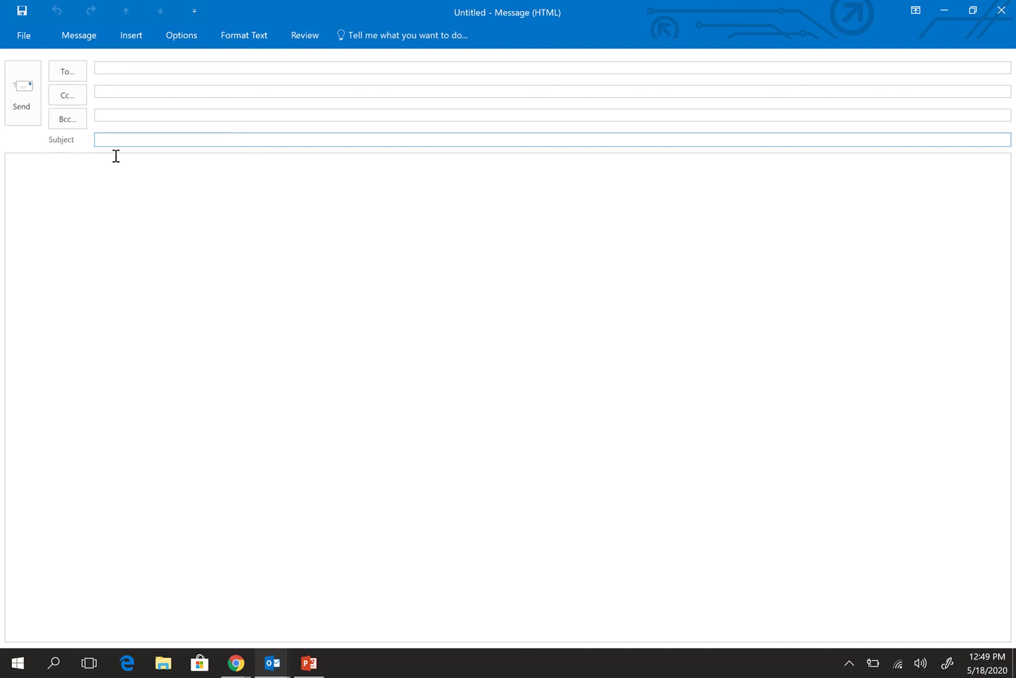
- Type the sample text 'jkjfkd'askla' in the body and make it bold at 20 pt
click(68, 172)
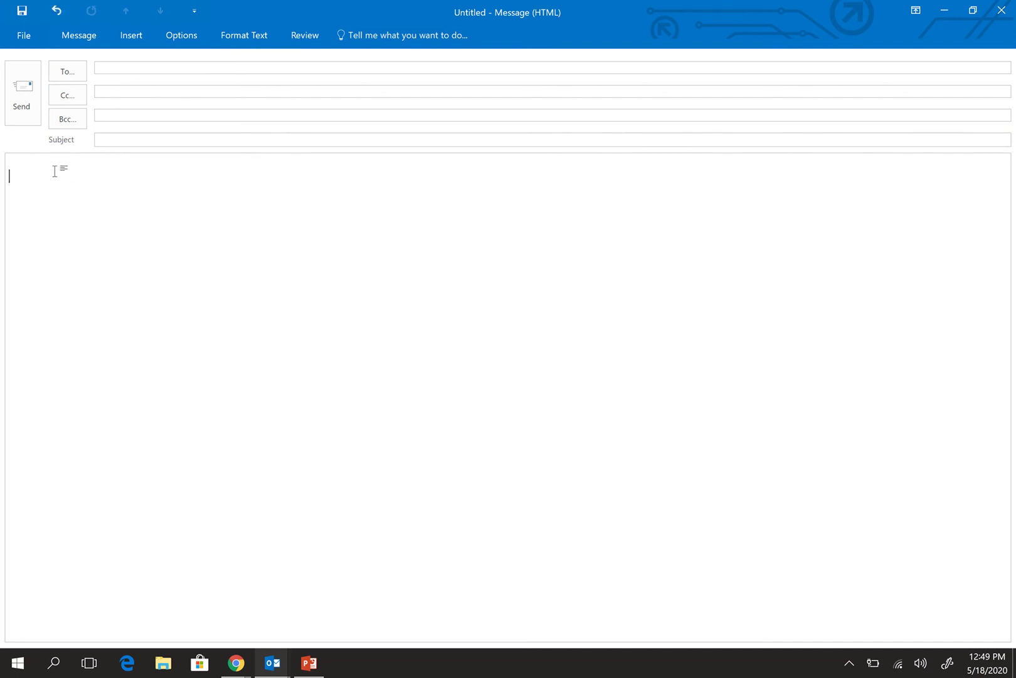
text(jk)
text(jfkd'askla)
drag(62, 168, 6, 168)
click(75, 35)
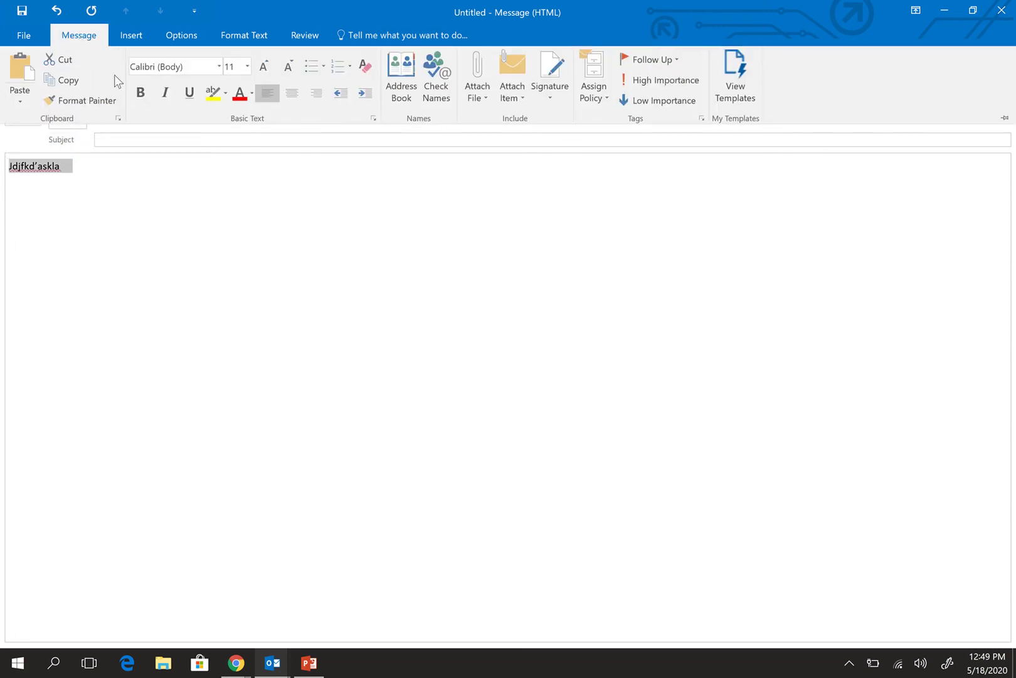
click(141, 93)
click(264, 67)
click(264, 66)
click(264, 66)
click(264, 67)
click(264, 66)
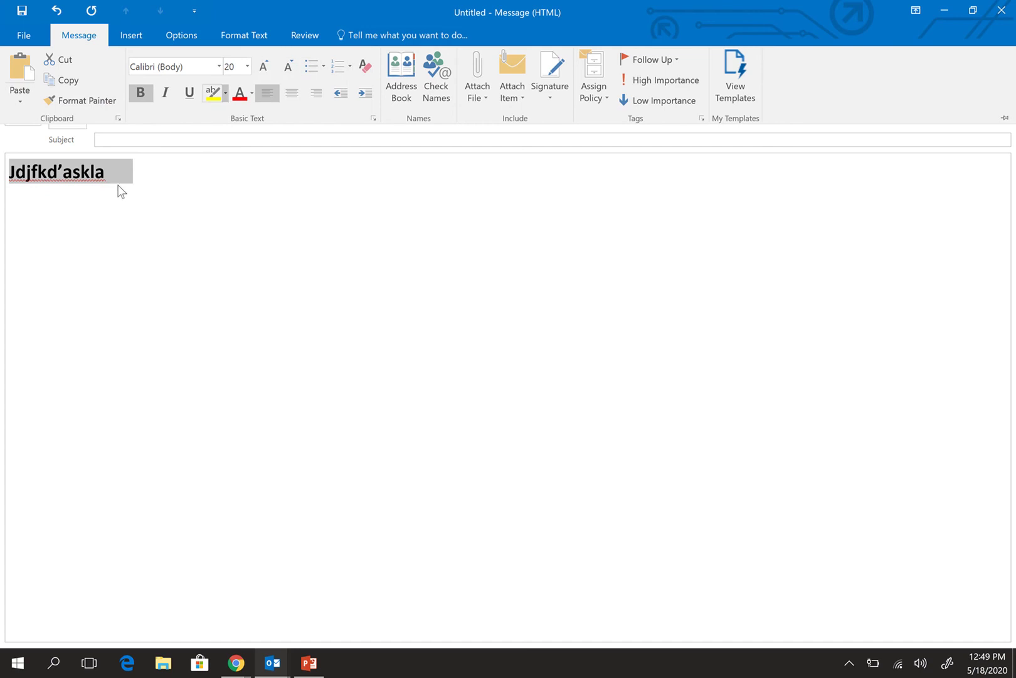
- Look through the Attach File, Attach Item and Signature menus without choosing anything
click(65, 34)
click(478, 95)
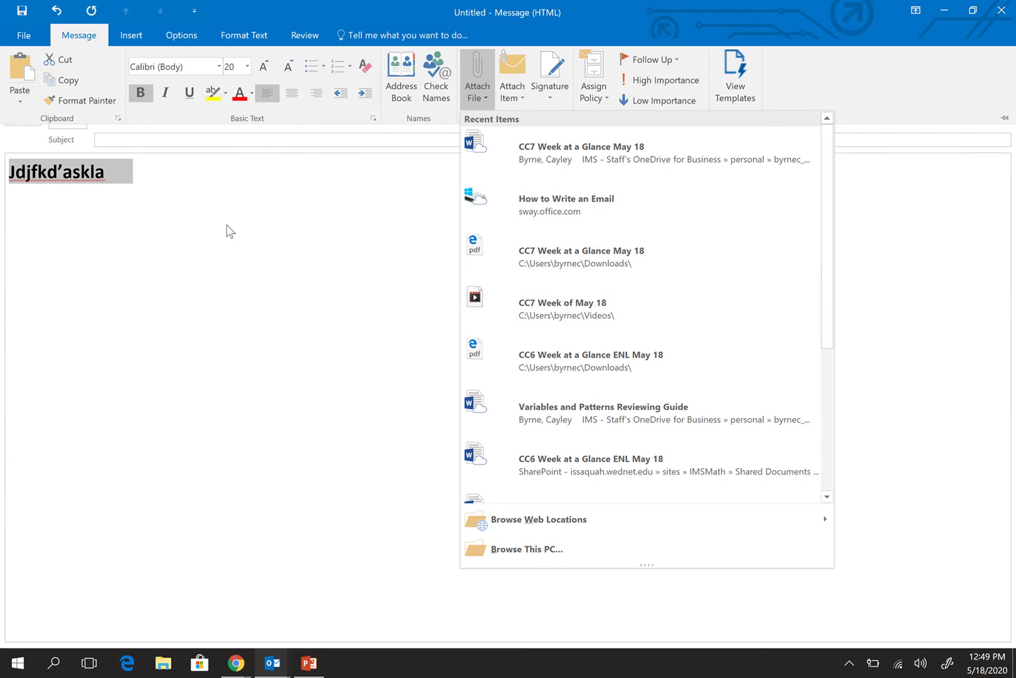
click(221, 83)
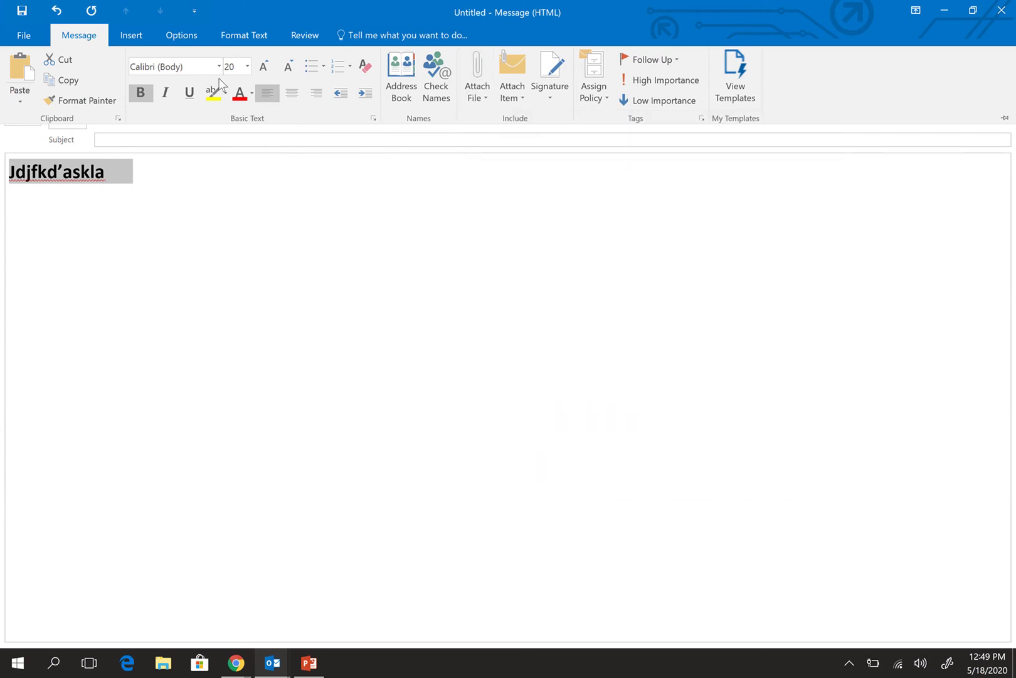
click(525, 99)
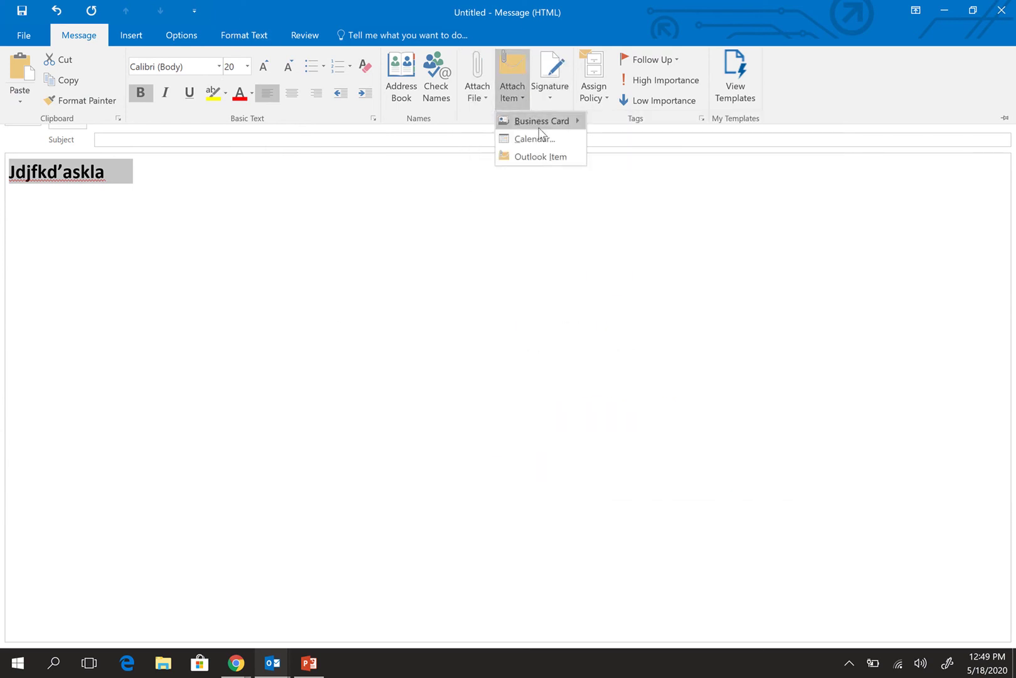
click(528, 239)
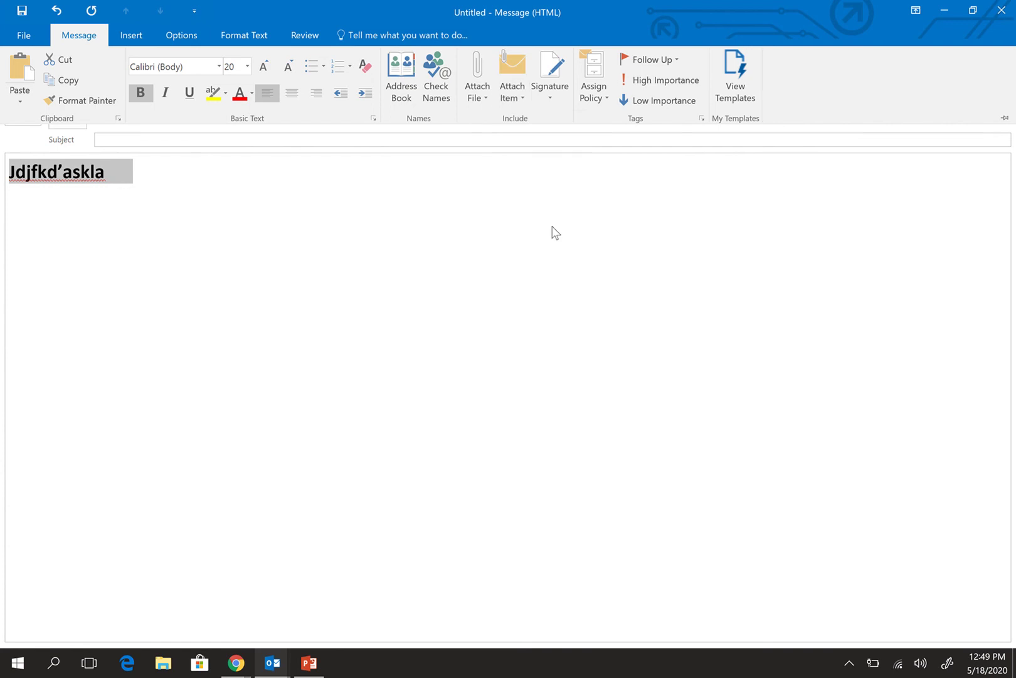
click(559, 106)
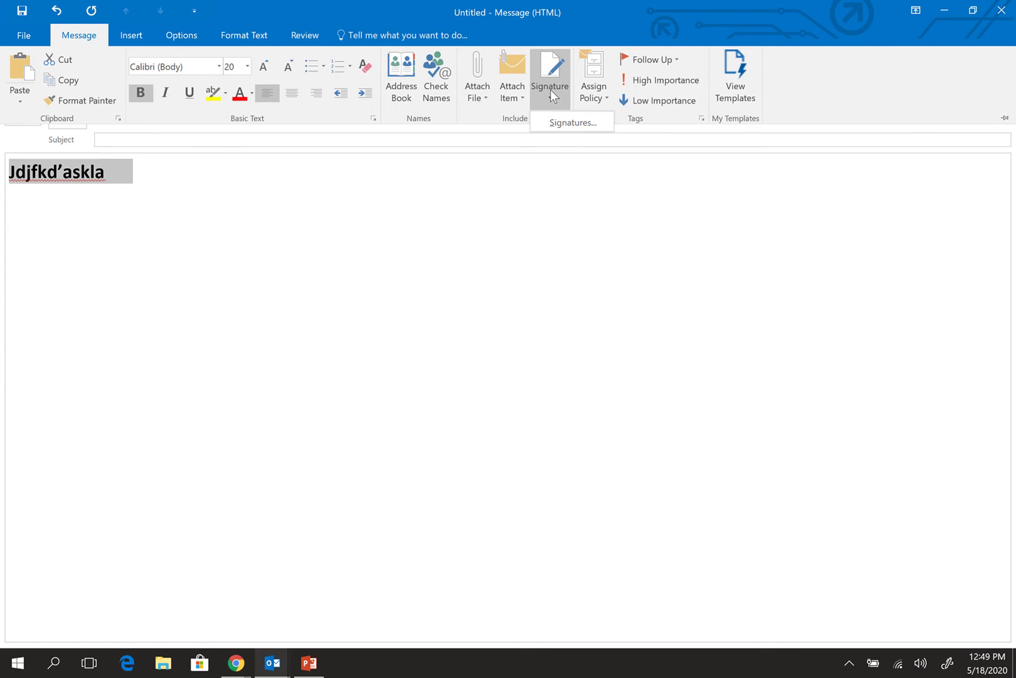
click(677, 358)
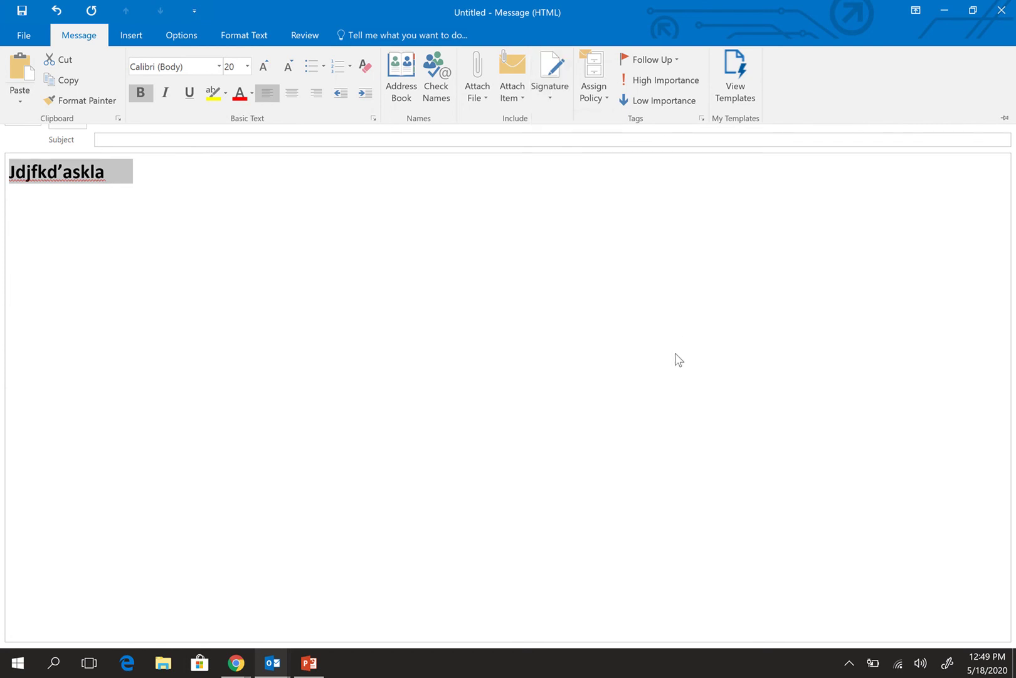
click(141, 39)
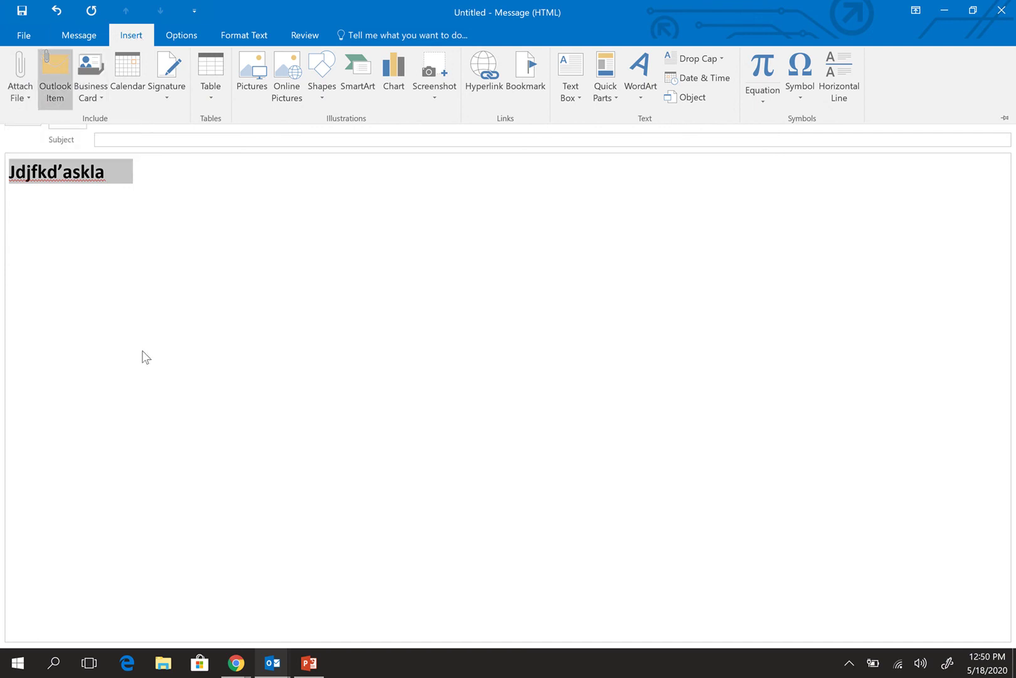
- Select all of the body's sample text and delete it
click(147, 174)
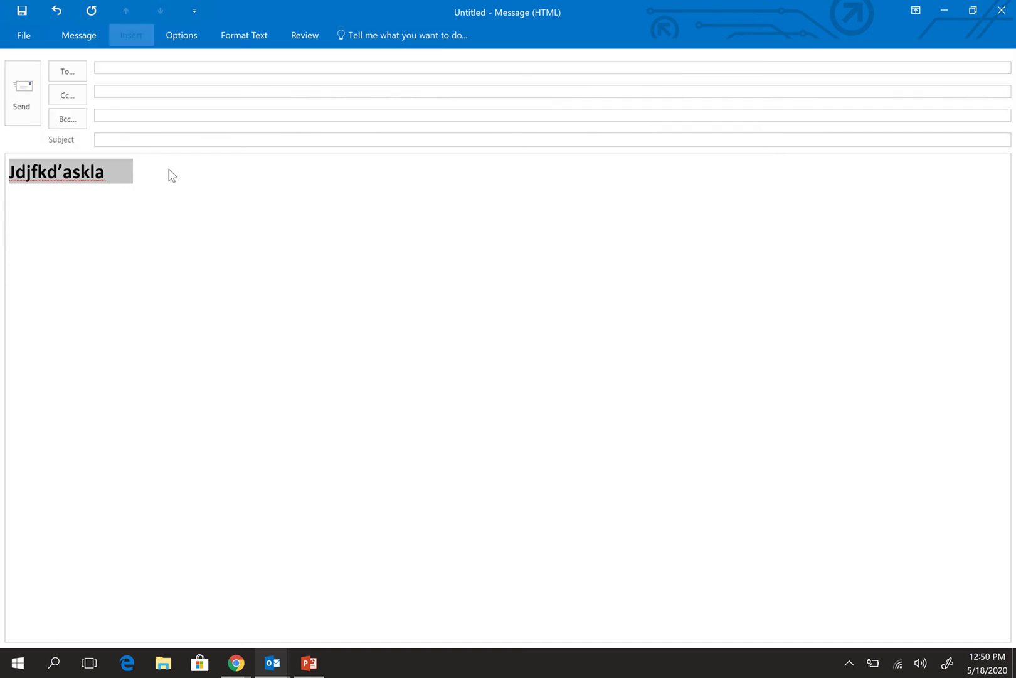
click(116, 172)
key(ctrl+a)
key(BackSpace)
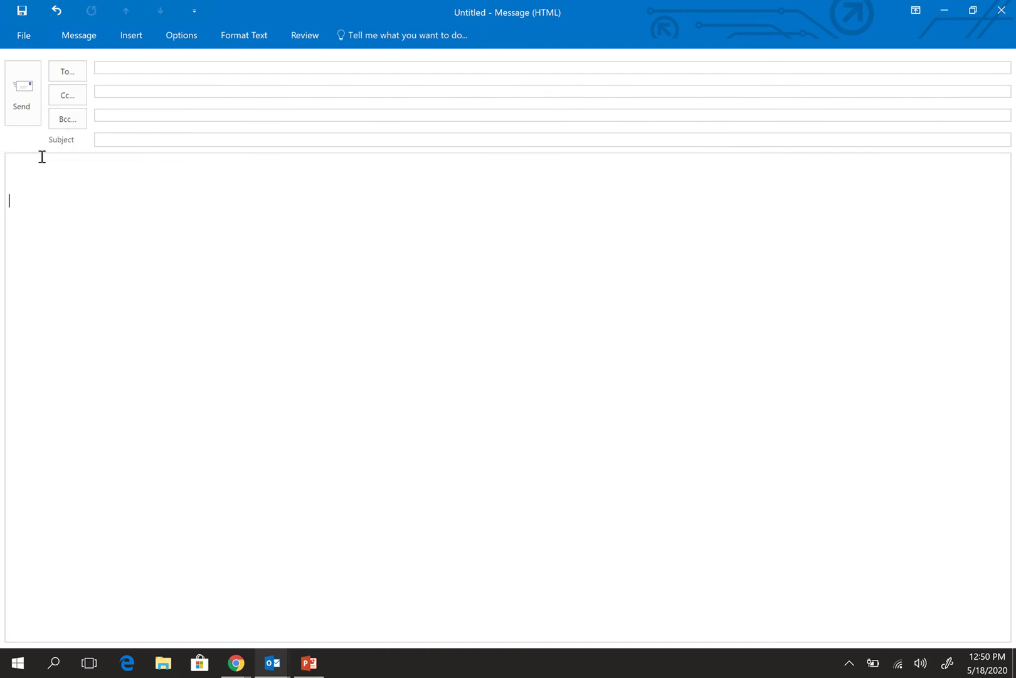
- Type 'I have attached ______.' in the body, correcting the stray characters in the blank
text(I have attached __)_)
key(BackSpace)
key(BackSpace)
key(BackSpace)
key(BackSpace)
text(_____.)
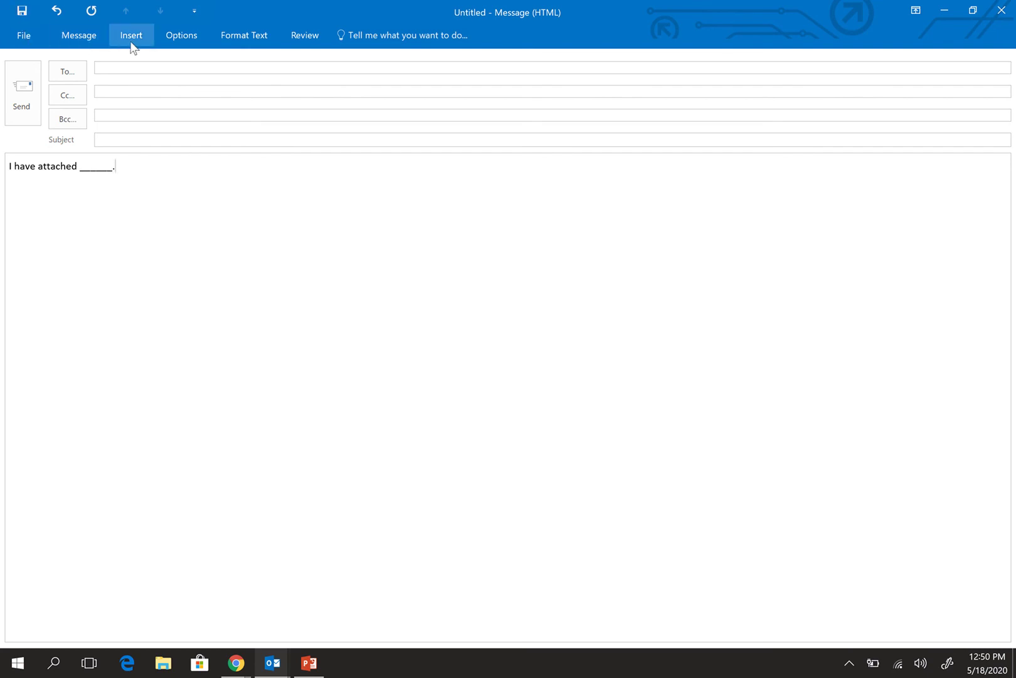
click(12, 170)
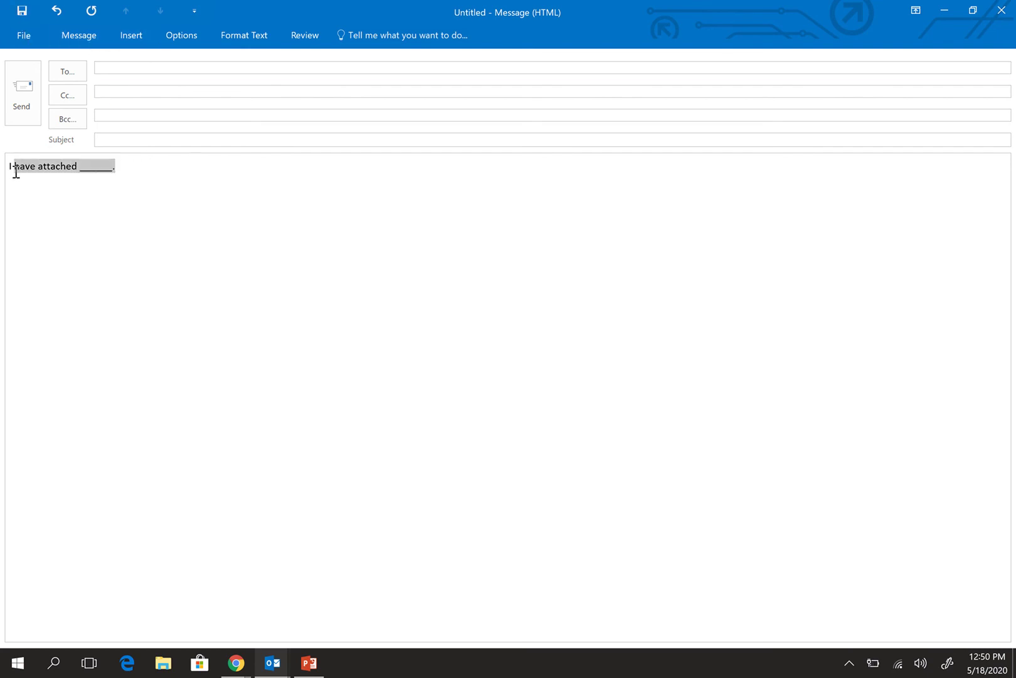
click(102, 165)
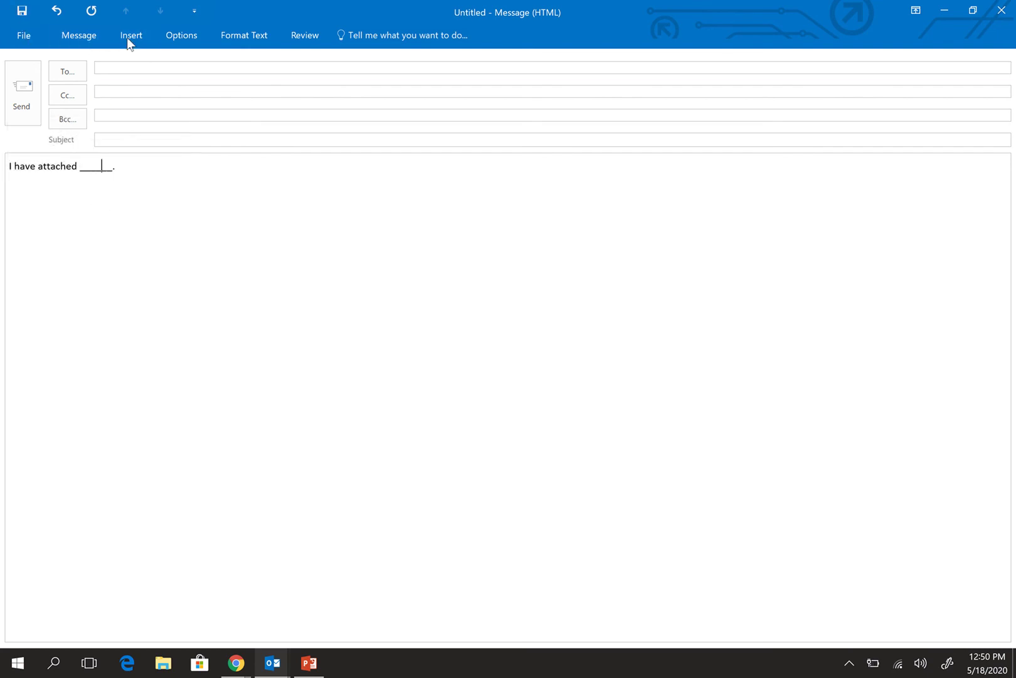
- Open the Insert tab's Attach File recent-items list and show the OneDrive and Sites web locations
click(69, 34)
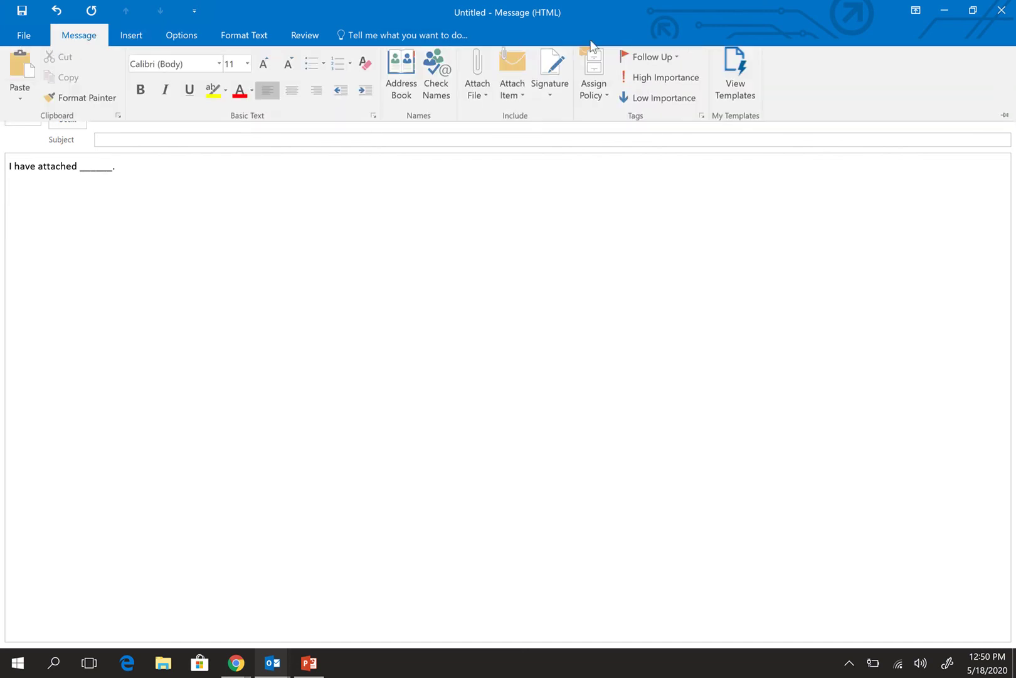
click(473, 101)
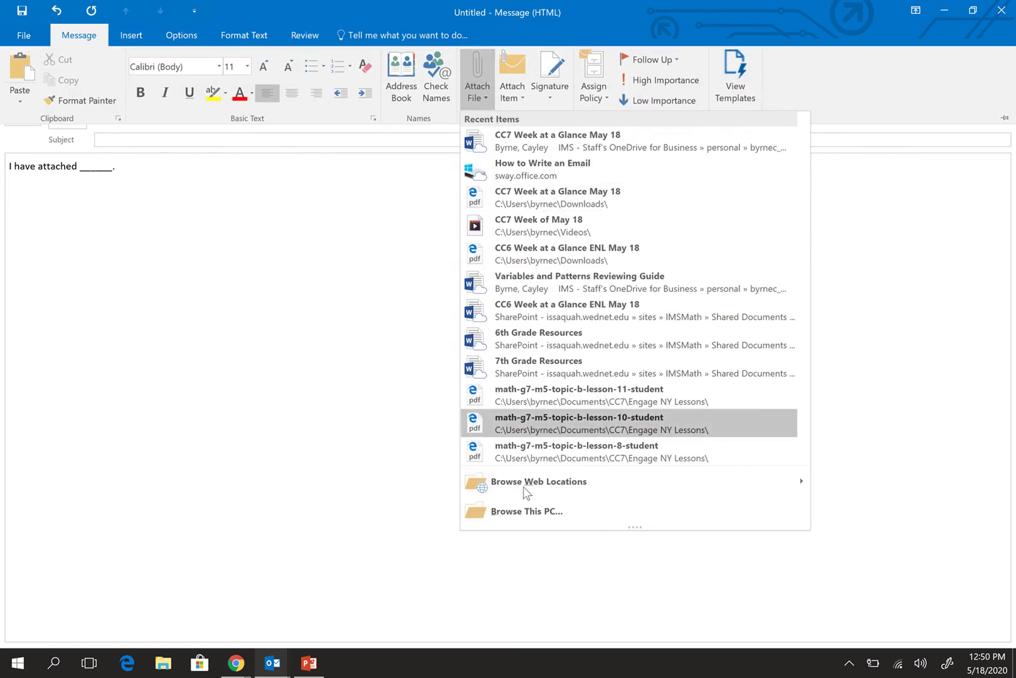
click(131, 36)
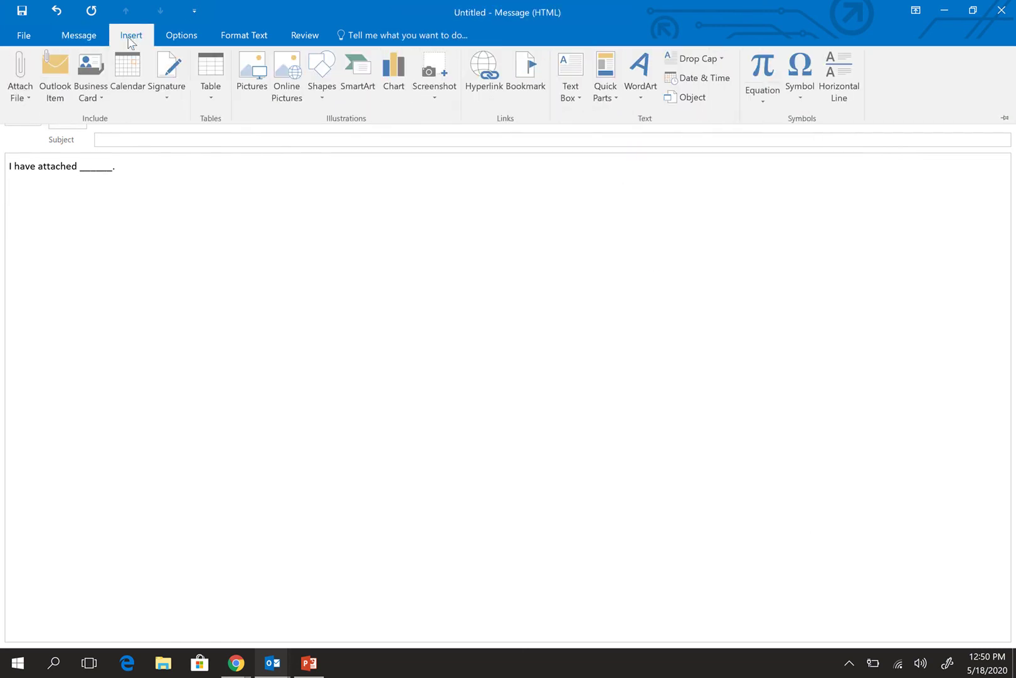
click(24, 97)
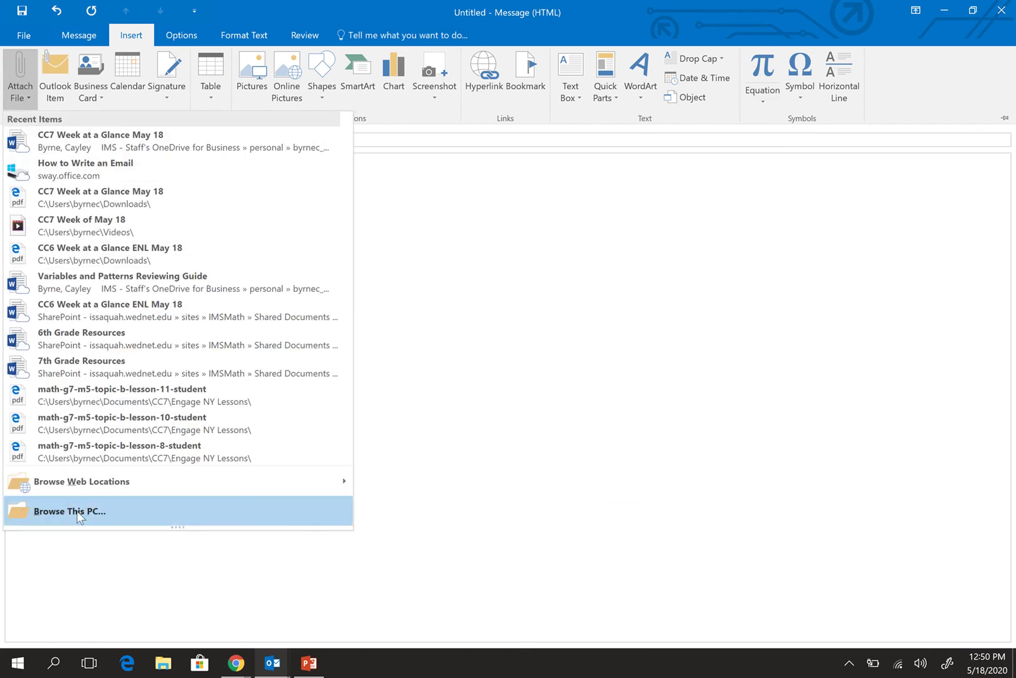
click(131, 481)
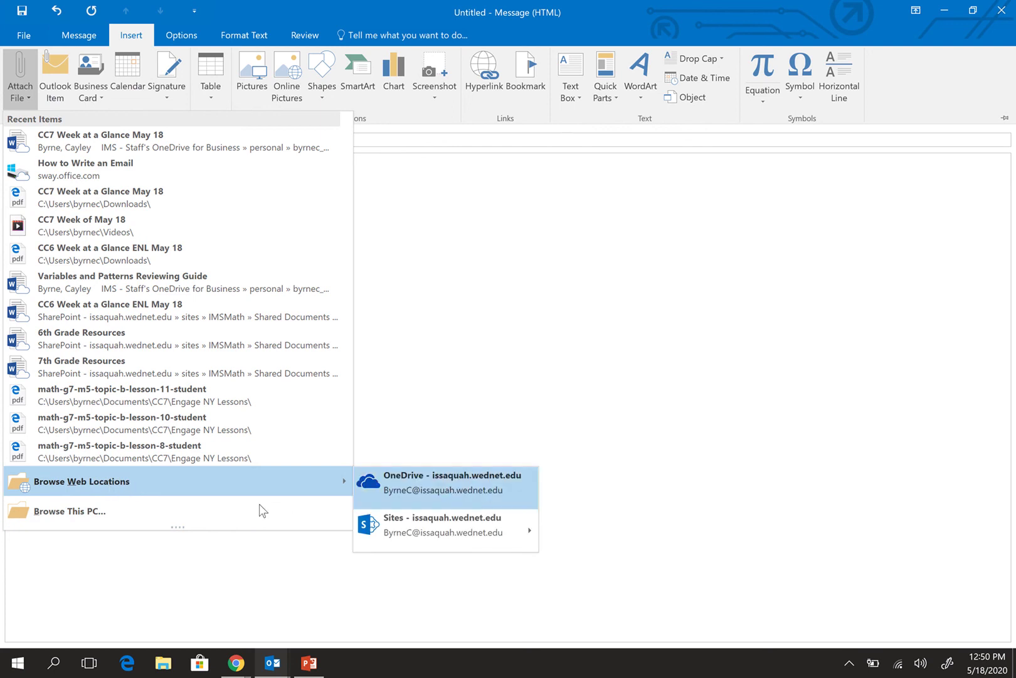
- Browse This PC, go to Downloads and insert the 027.jpg image as an attachment
click(78, 512)
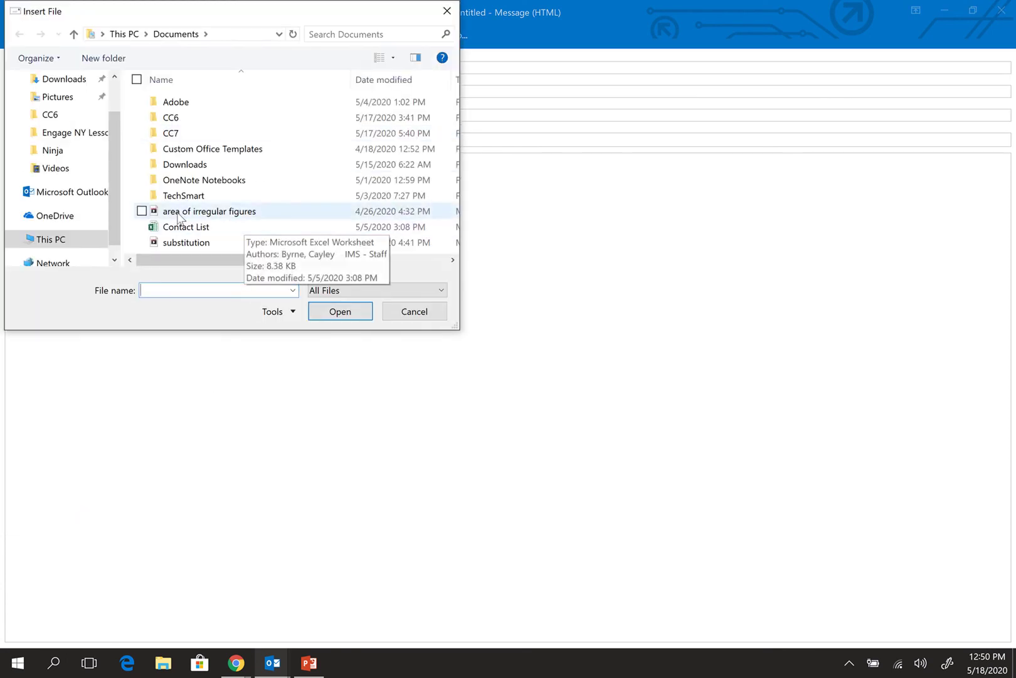
click(179, 215)
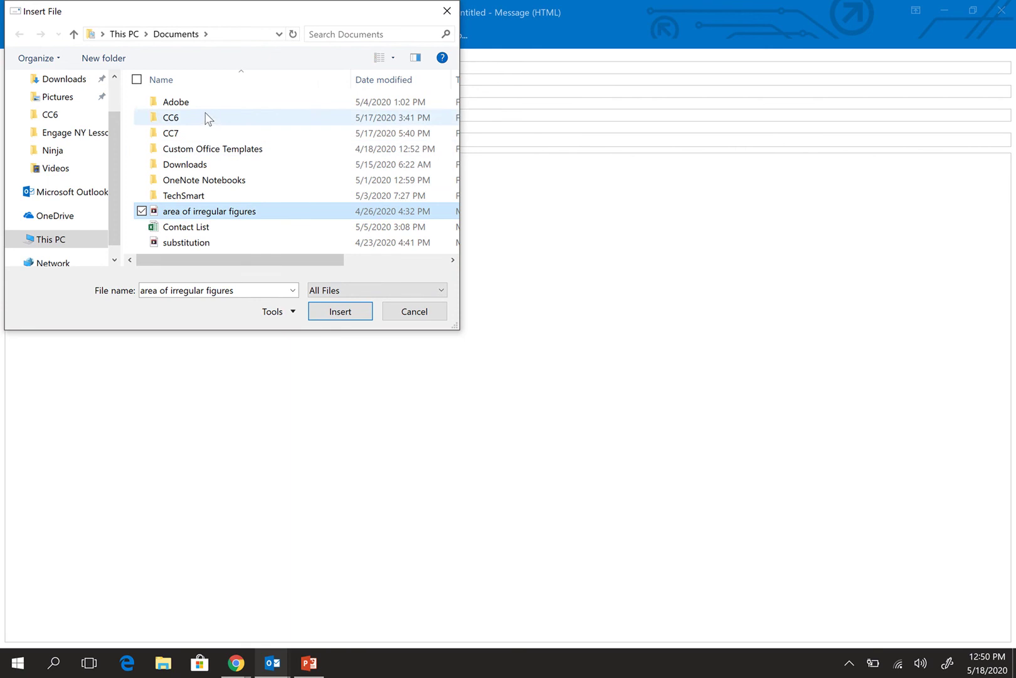
scroll(206, 118, right, 2)
scroll(204, 231, left, 2)
drag(90, 80, 80, 85)
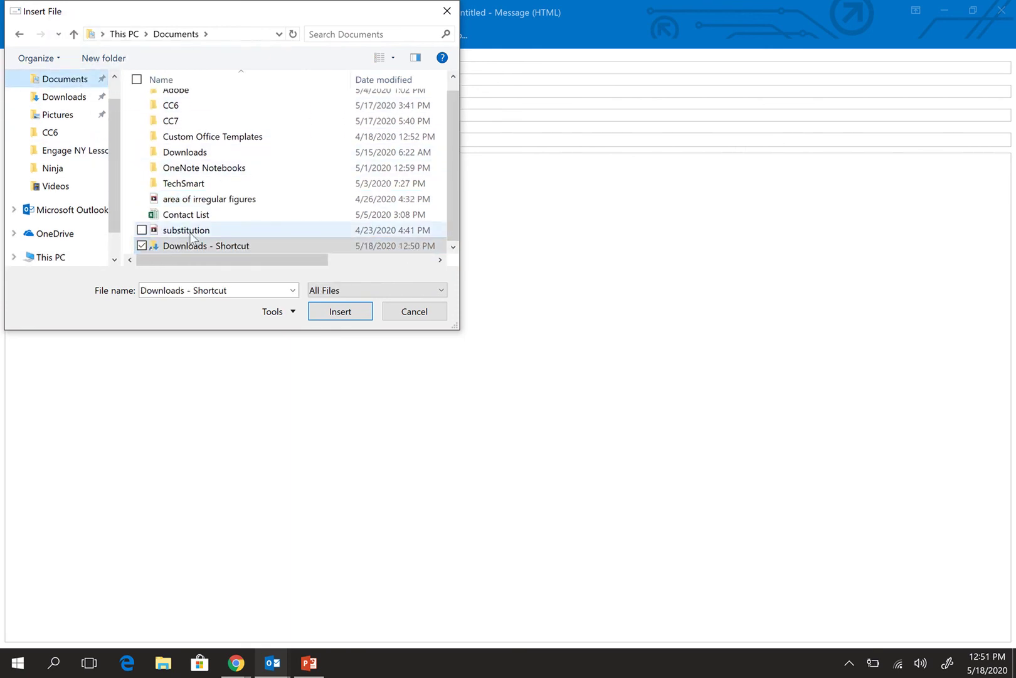
click(202, 215)
click(40, 80)
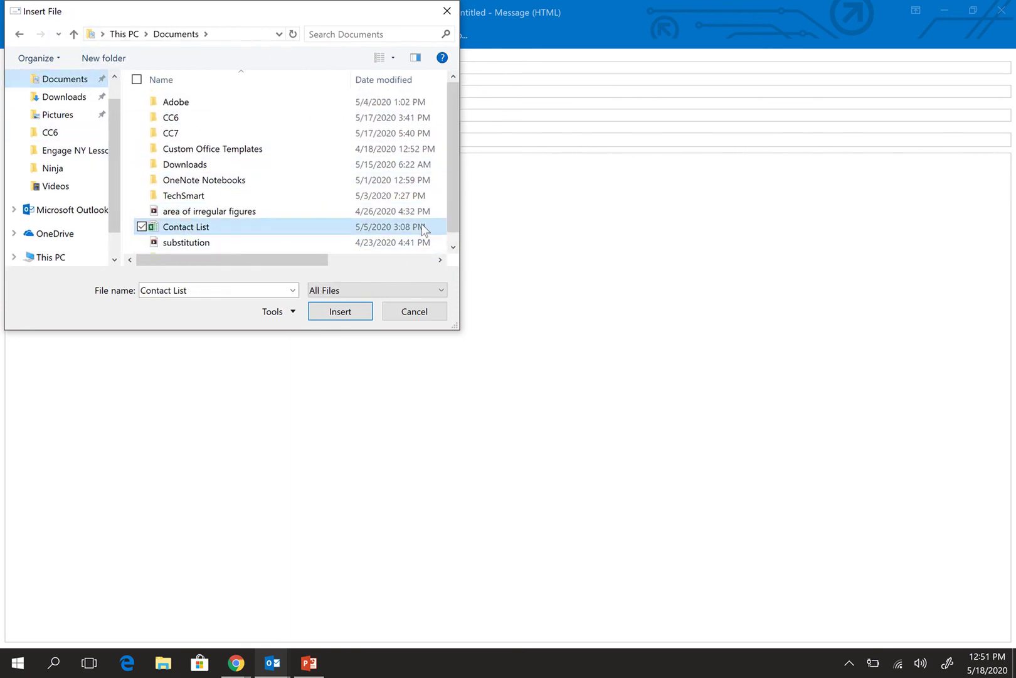
click(142, 214)
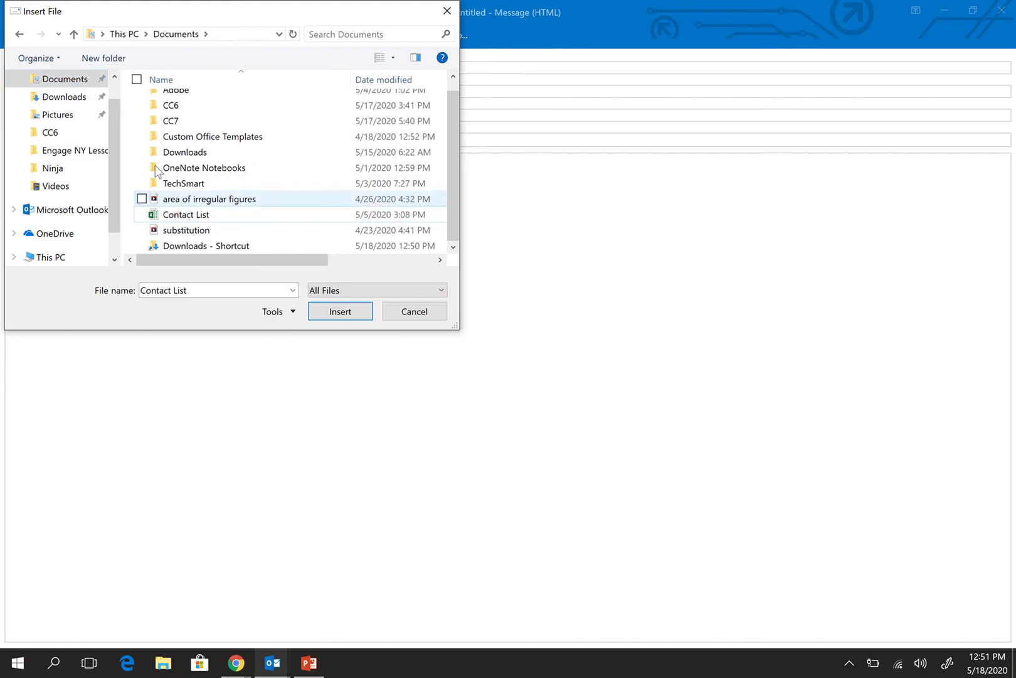
click(45, 99)
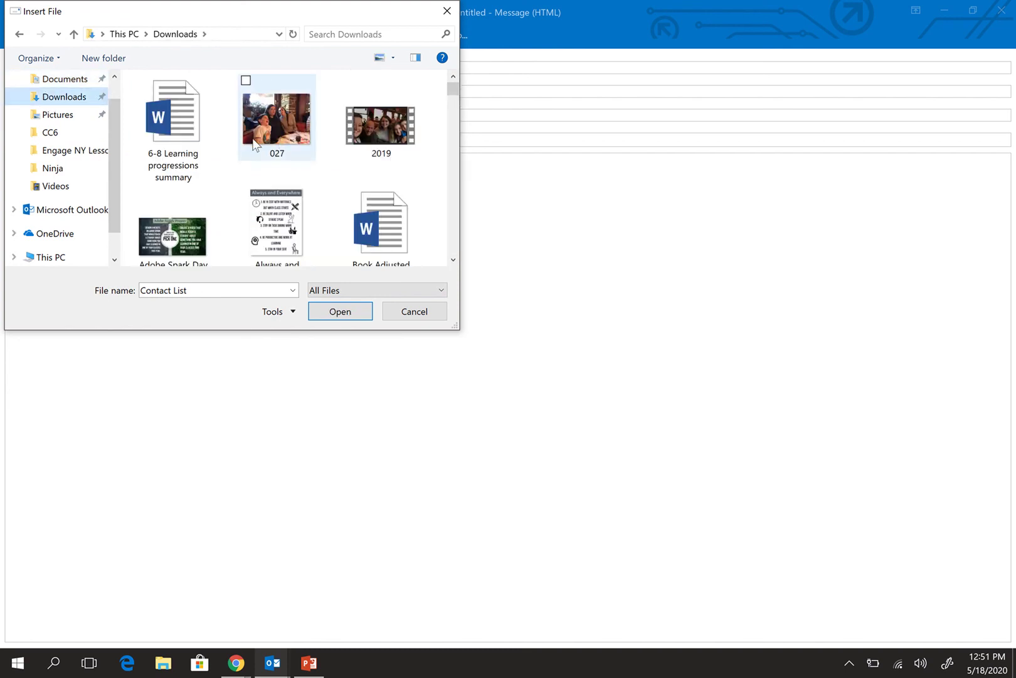
click(291, 132)
click(350, 312)
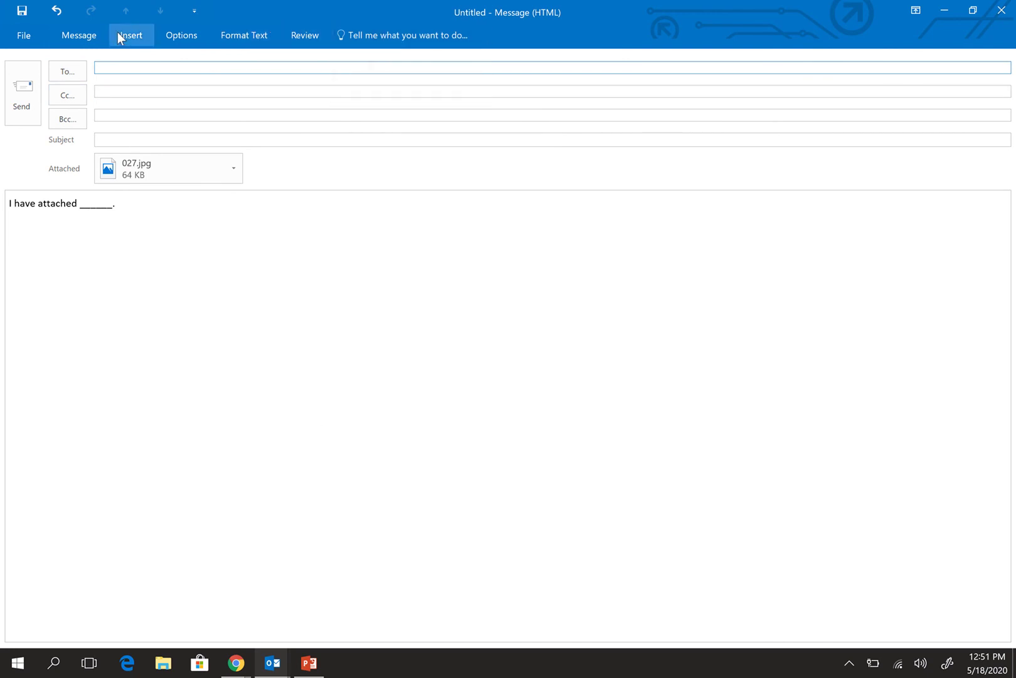
click(175, 35)
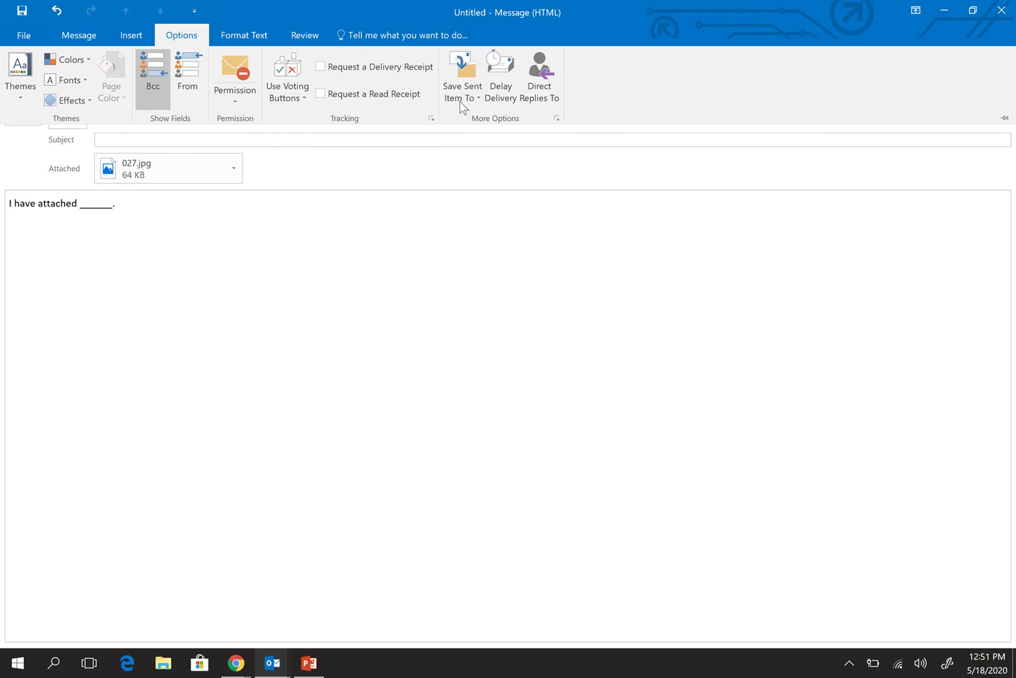
click(235, 39)
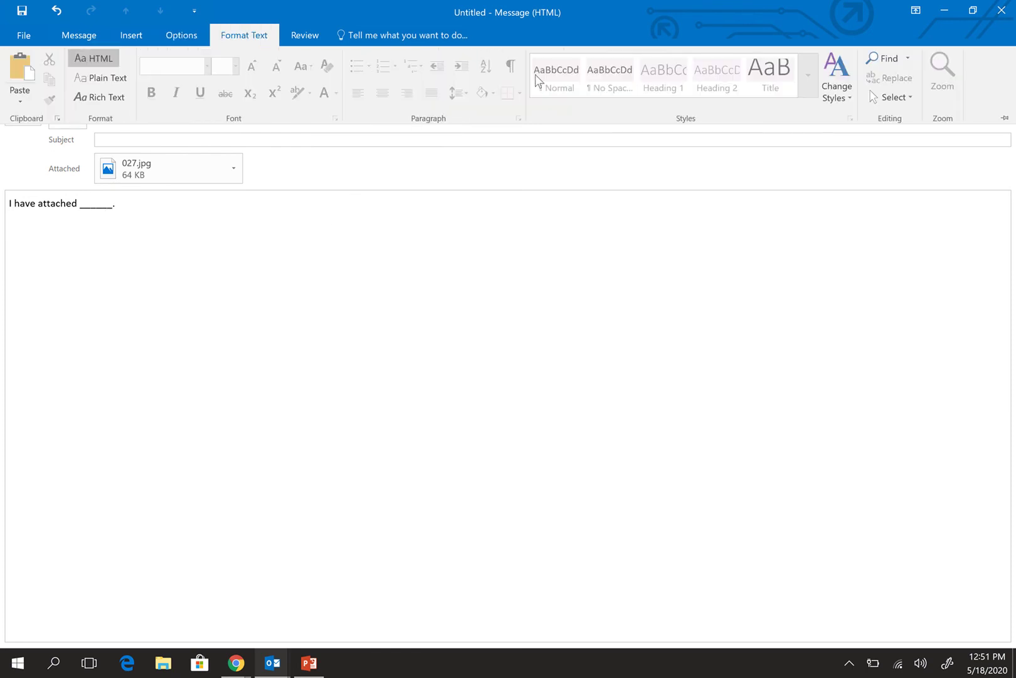
click(107, 207)
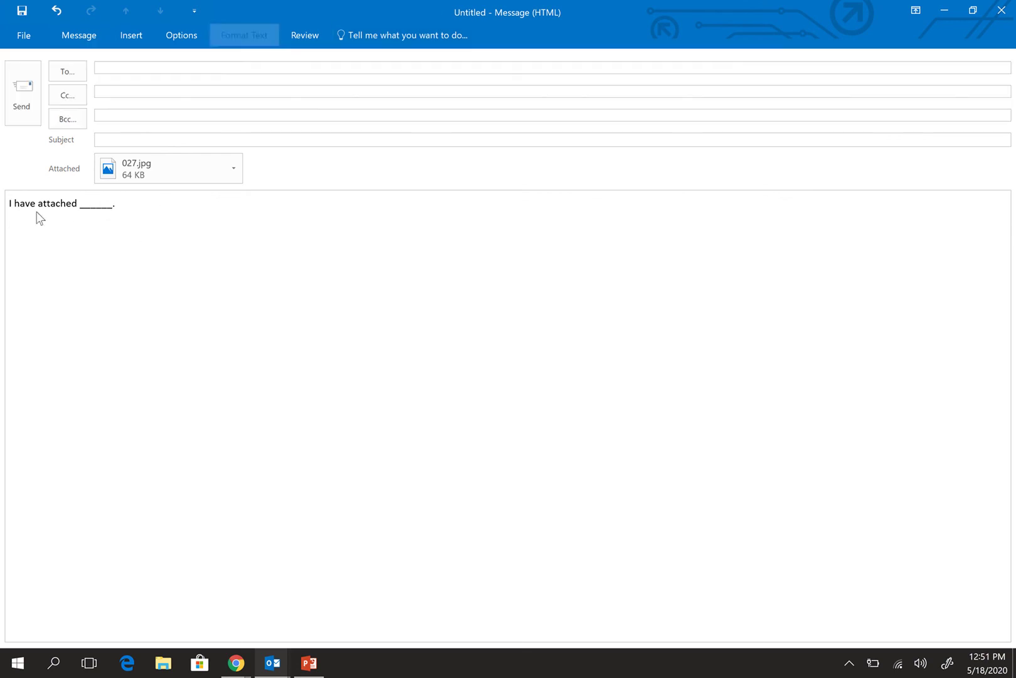
drag(43, 203, 71, 203)
click(241, 39)
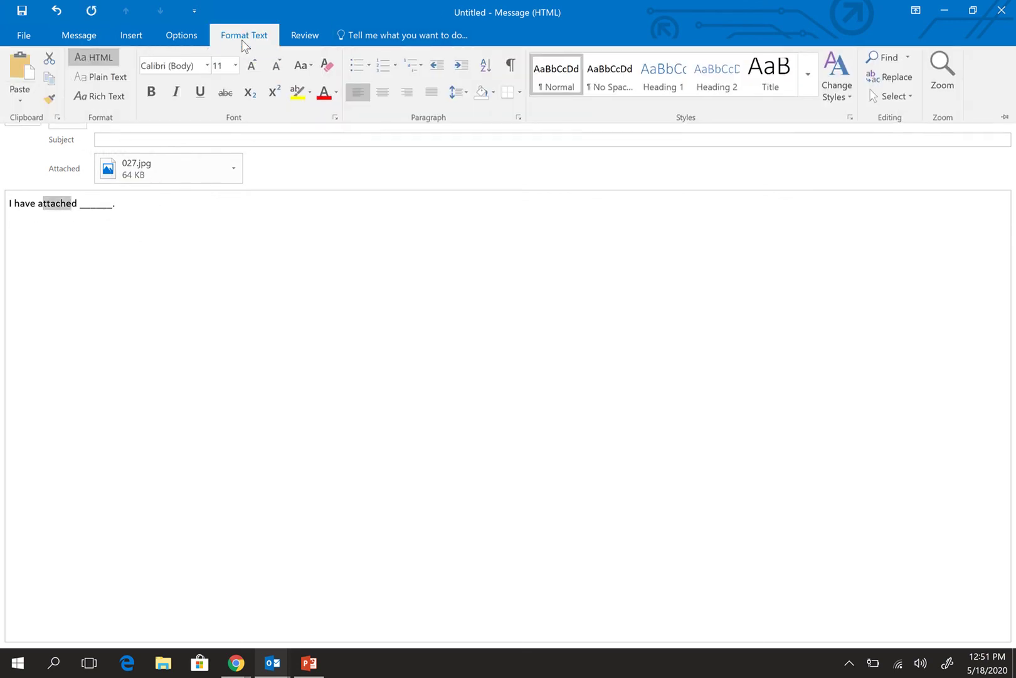
click(307, 40)
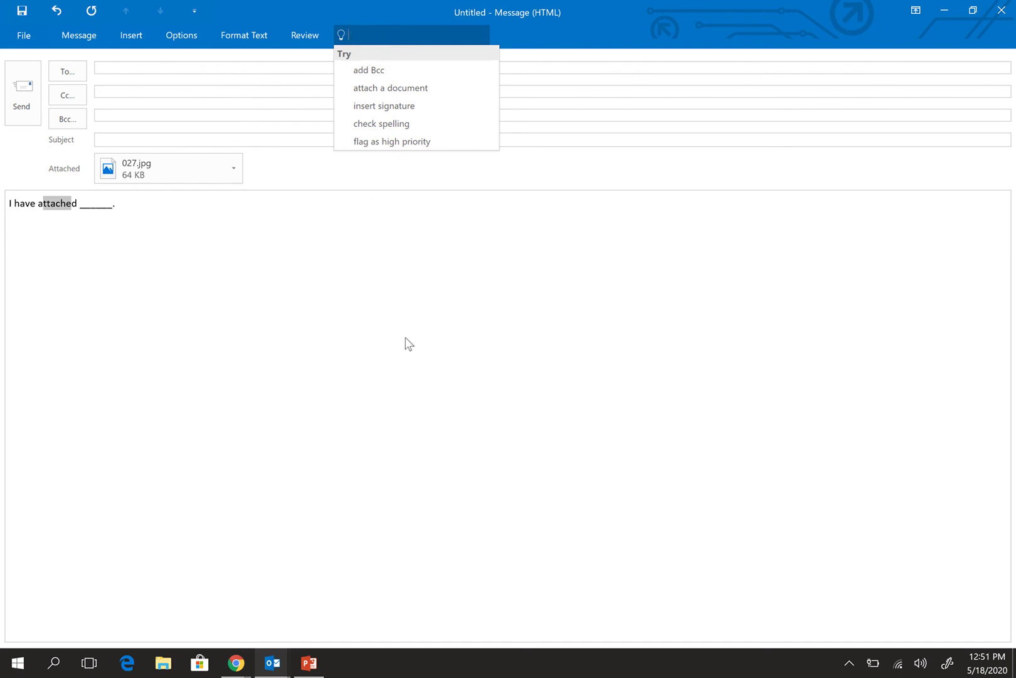
key(Escape)
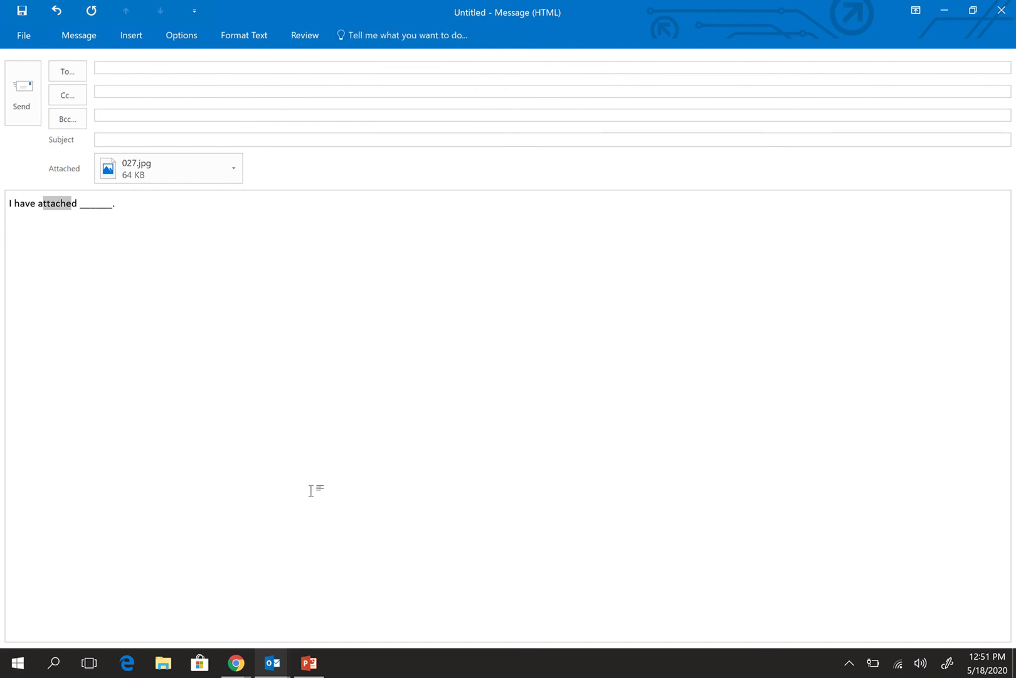
mouse_move(440, 25)
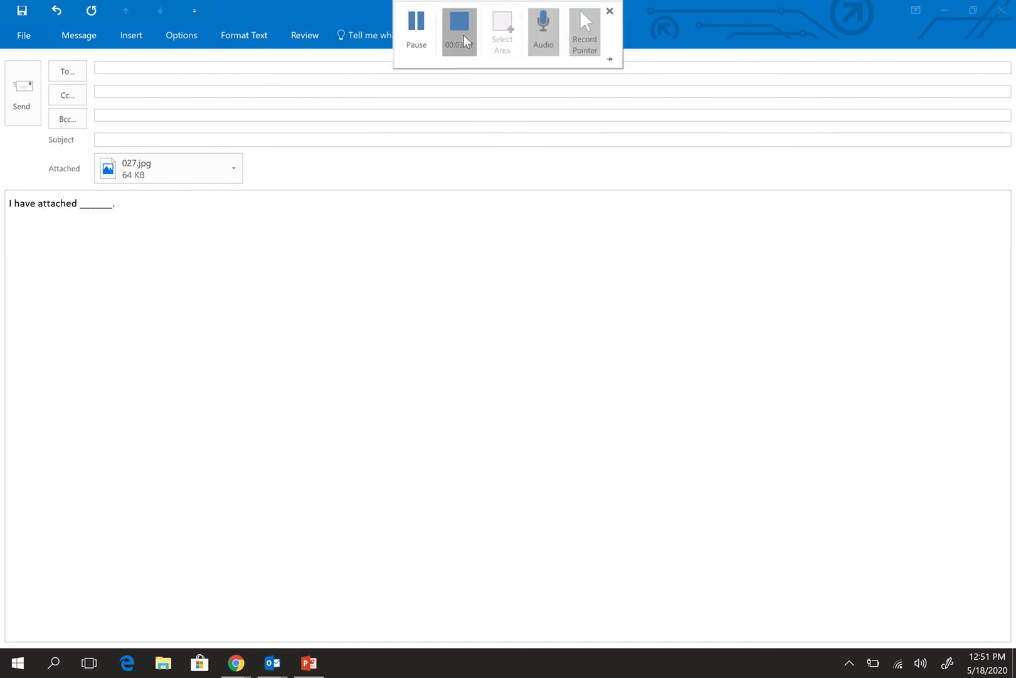